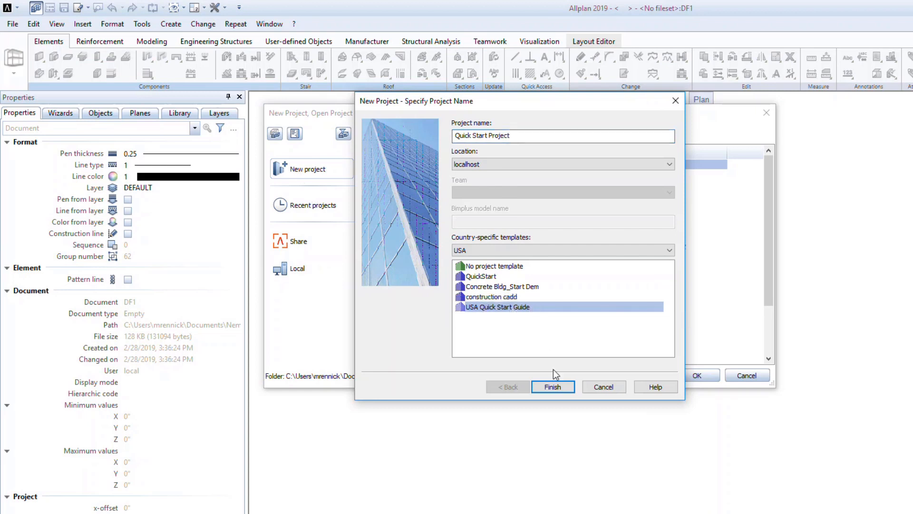
- Create the Quick Start Project from the USA Quick Start Guide template and open drawing file 1 Practice Imports
left_click(554, 386)
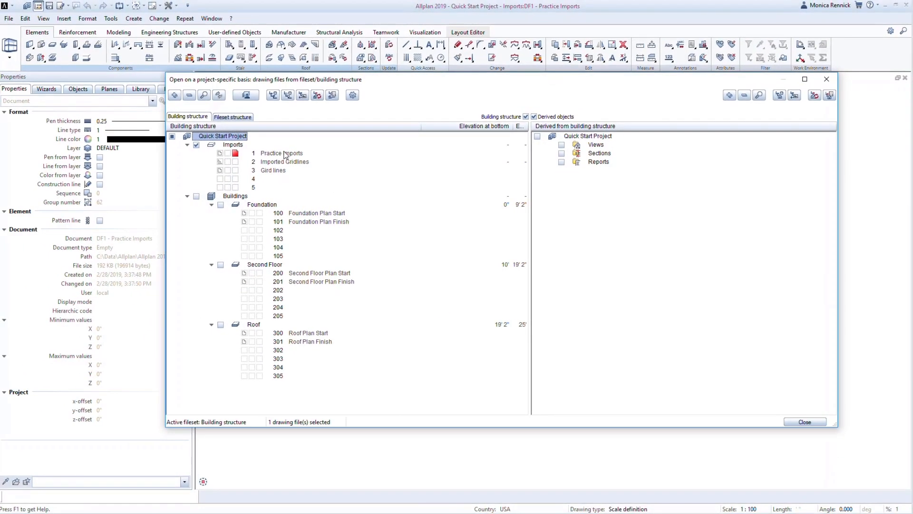
double_click(286, 153)
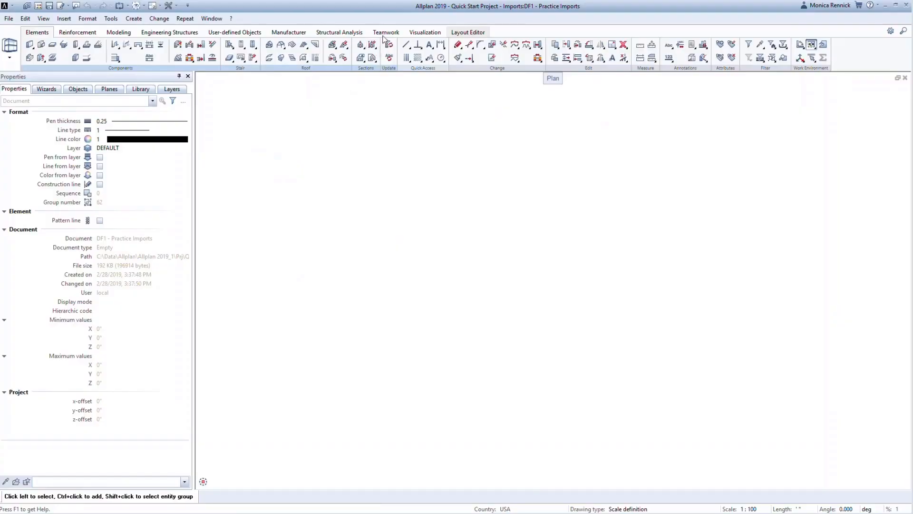
- Review the import tools and the file formats available for bringing external data into the project
left_click(386, 34)
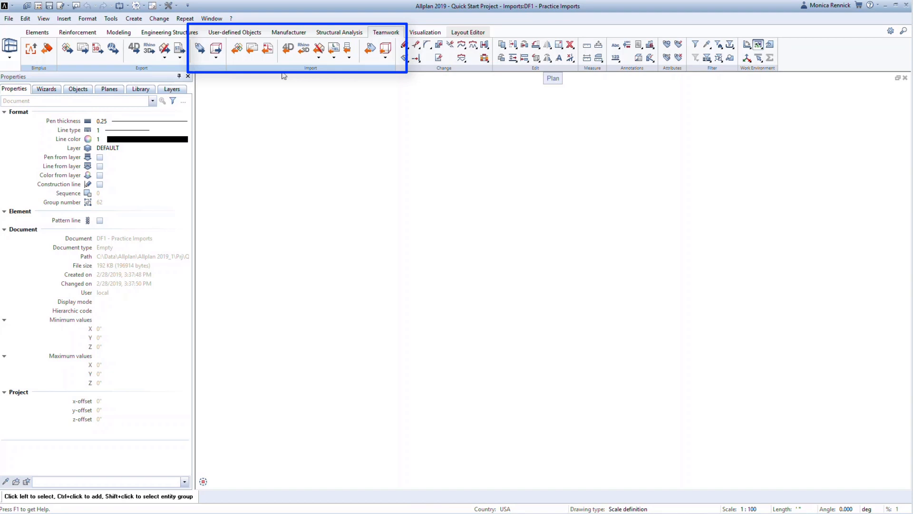
left_click(10, 20)
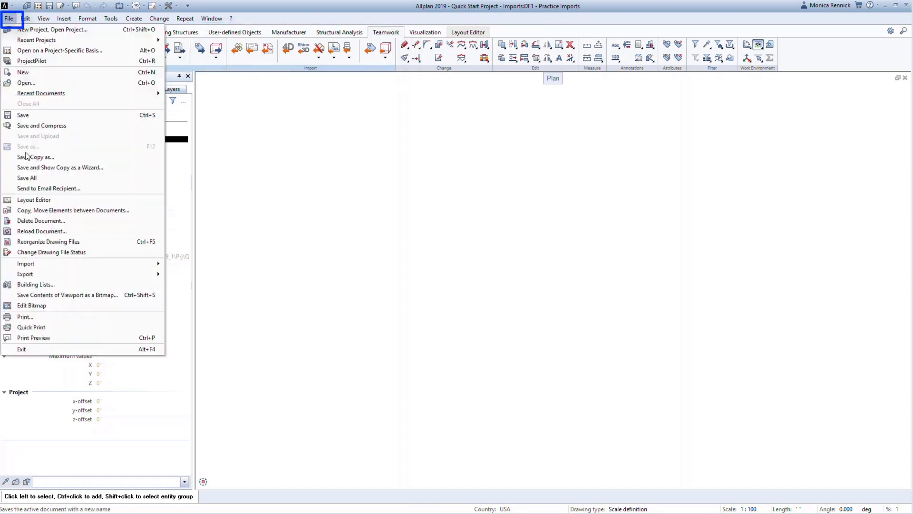
mouse_move(71, 264)
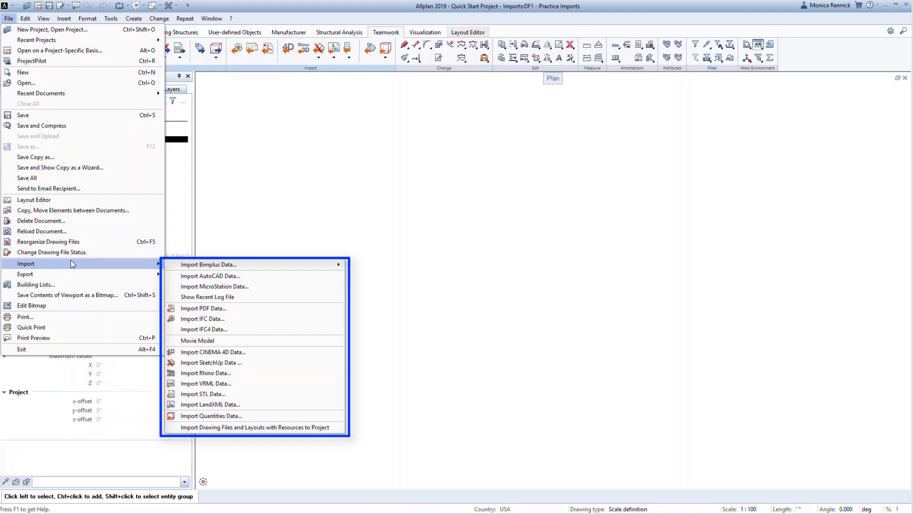
key("Escape")
key("Escape")
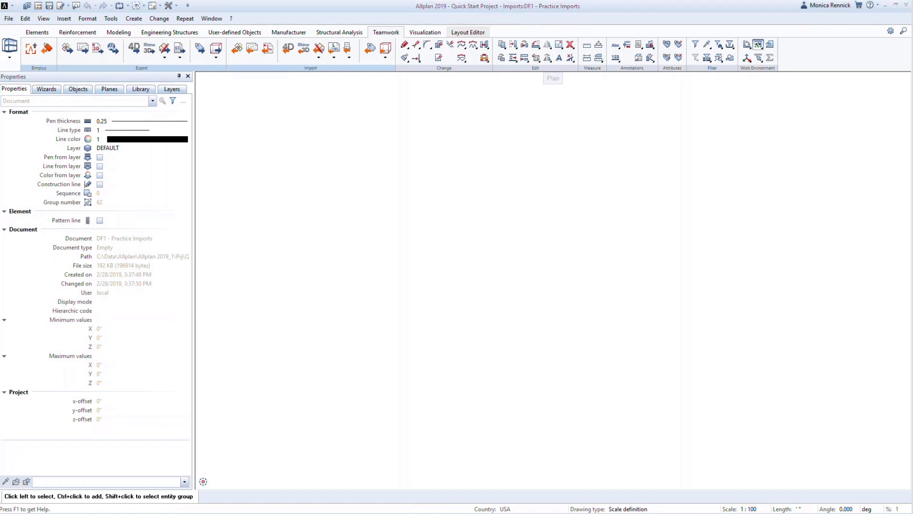
- Import PDF project example.pdf from the USA QuickStart folder at scale 1.00 with all pages
key("alt+Tab")
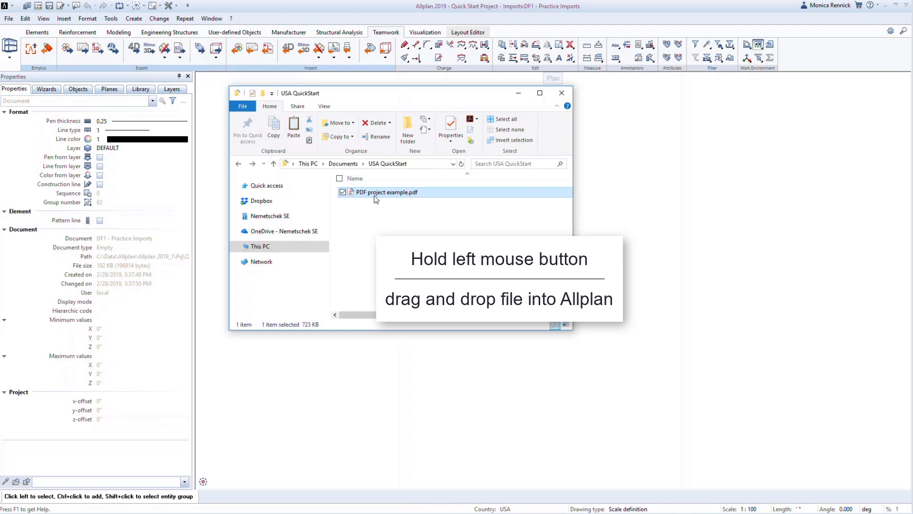
left_click_drag(375, 197, 621, 246)
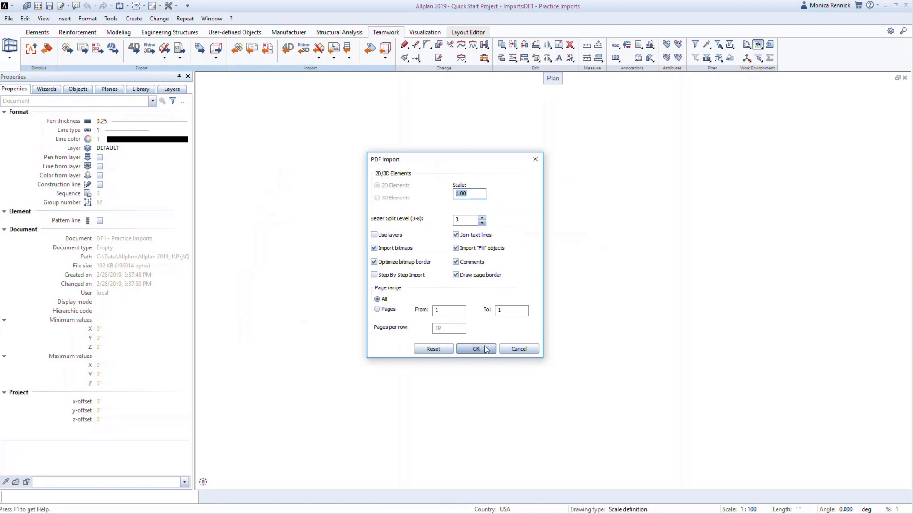
left_click(476, 349)
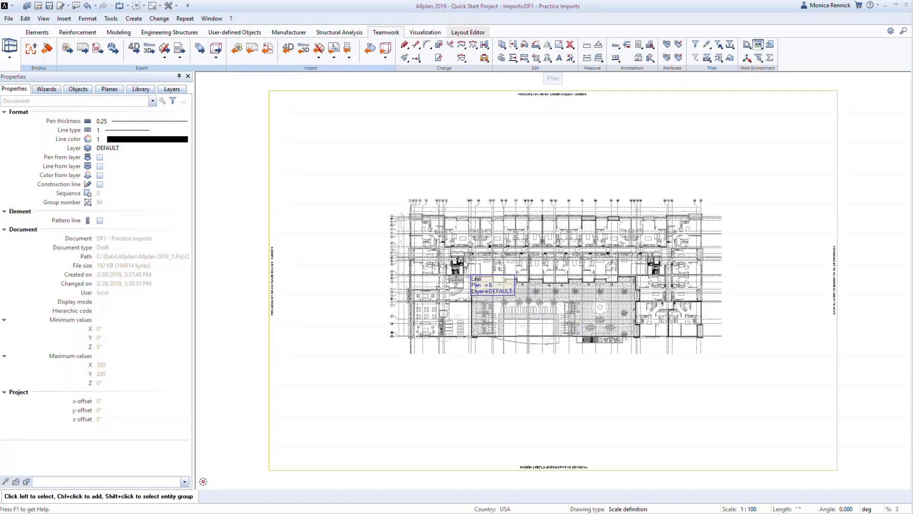
- Examine the imported PDF floor plan in close-up and as a whole to check its linework
scroll(459, 293, "up", 3)
scroll(459, 294, "up", 3)
scroll(461, 267, "down", 5)
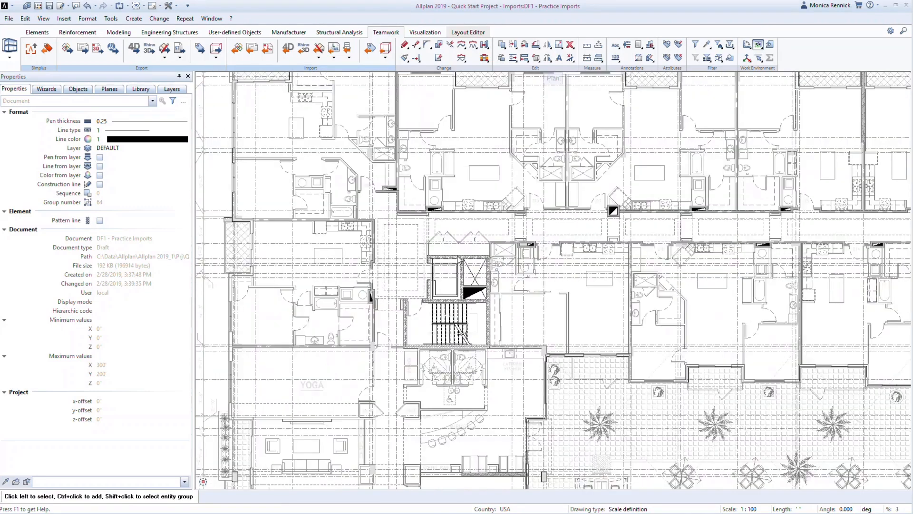
scroll(729, 267, "up", 5)
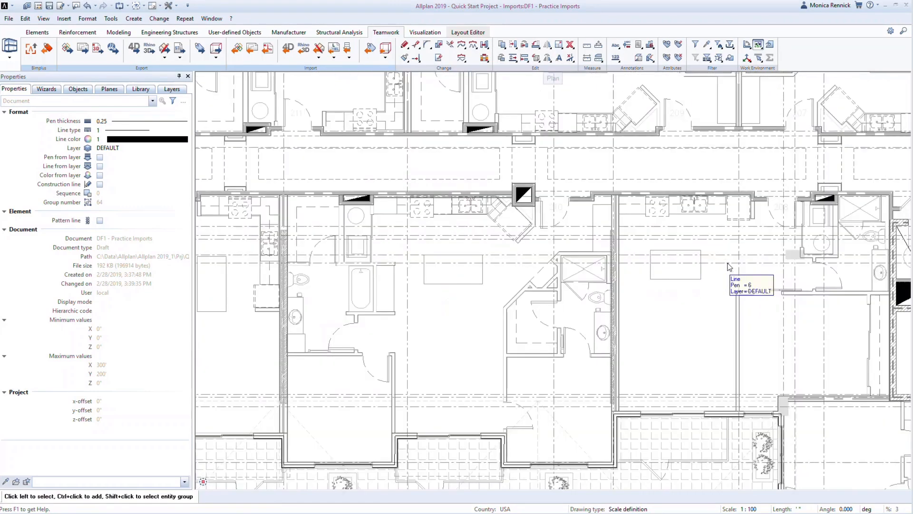
scroll(676, 314, "down", 5)
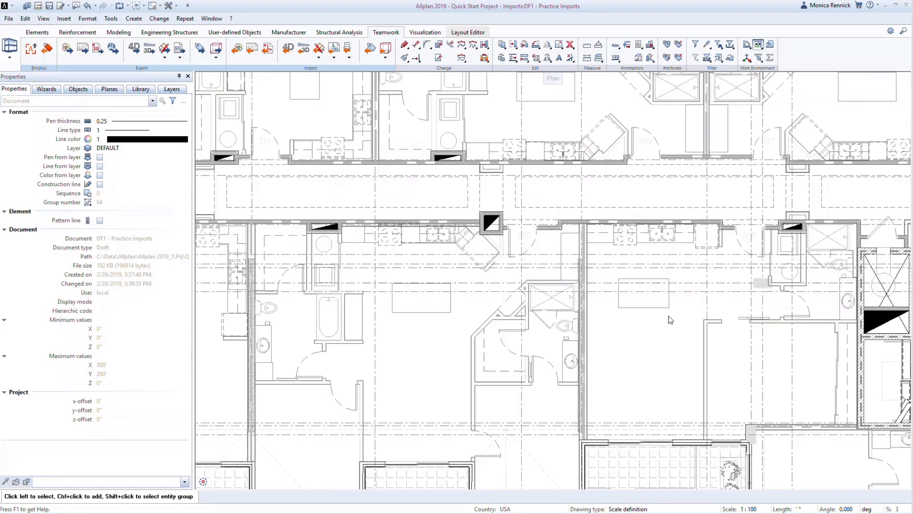
scroll(586, 447, "up", 5)
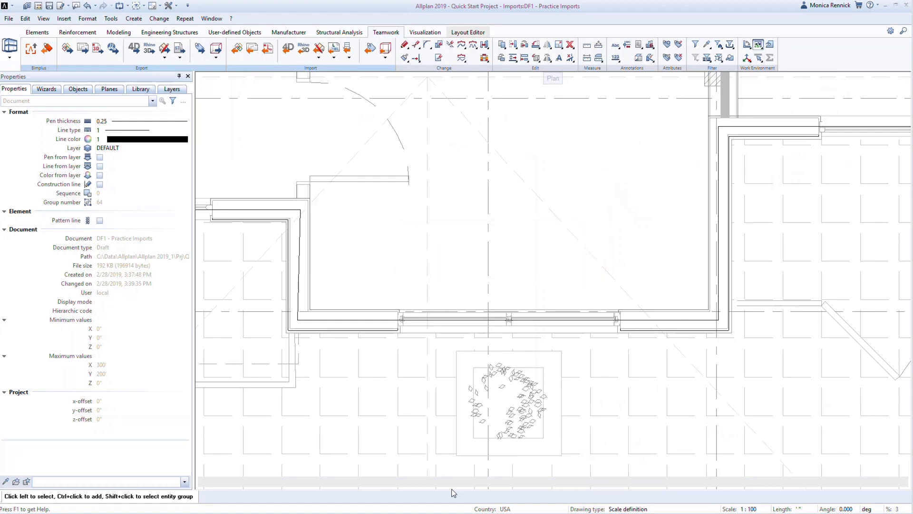
mouse_move(395, 487)
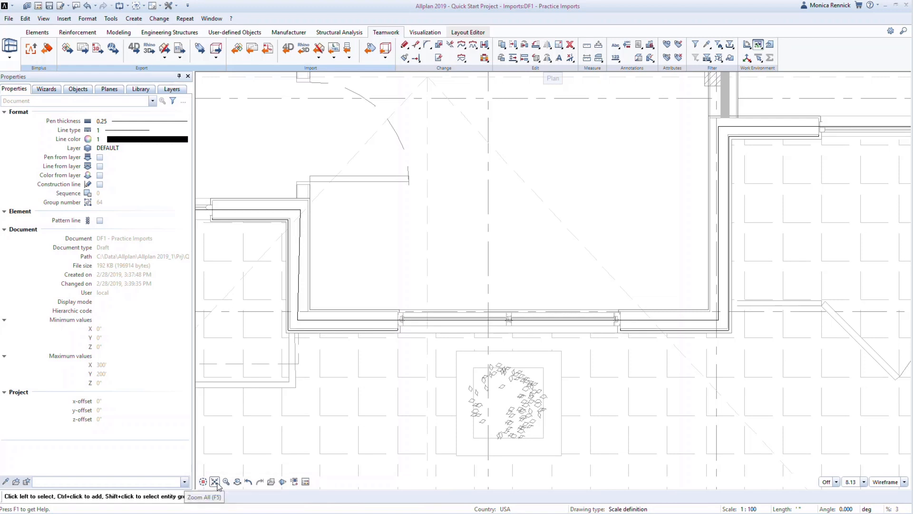
key("F5")
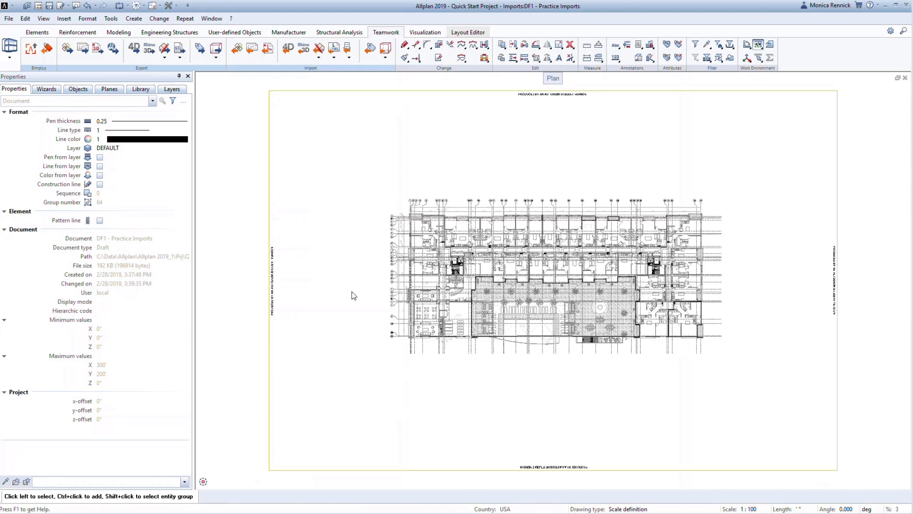
scroll(528, 271, "up", 5)
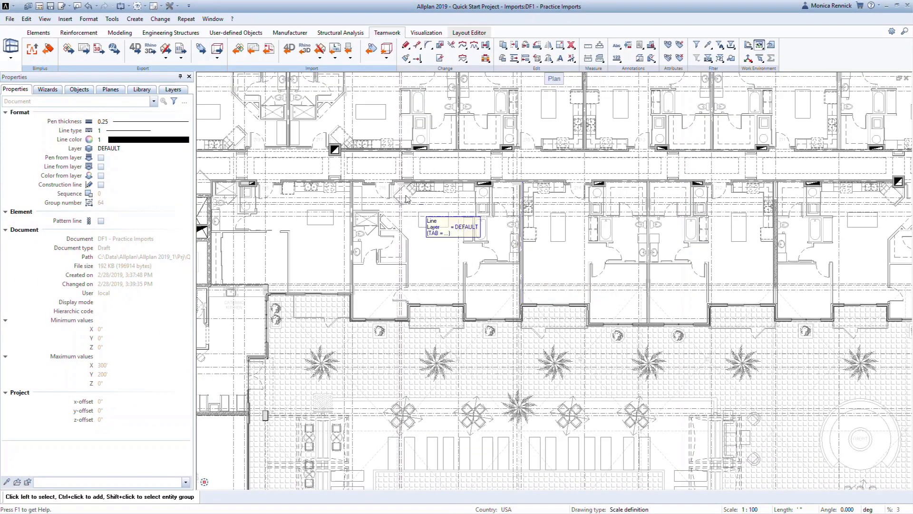
- Add Pen to the displayed element info details in the Selection options and check the info on a plan element
left_click(179, 7)
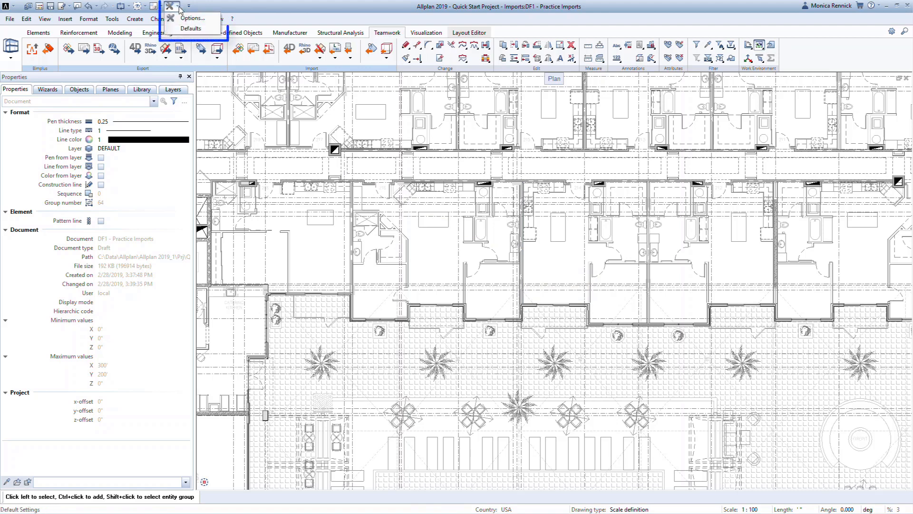
left_click(186, 20)
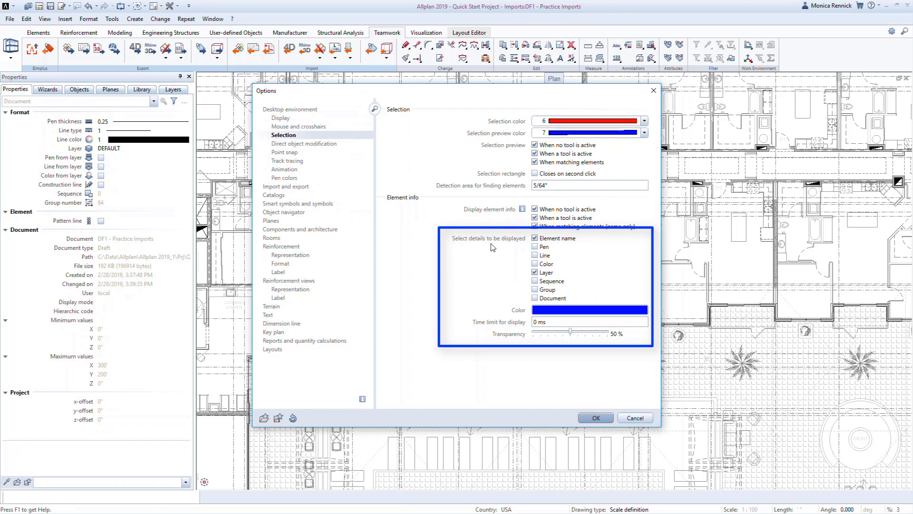
left_click(535, 247)
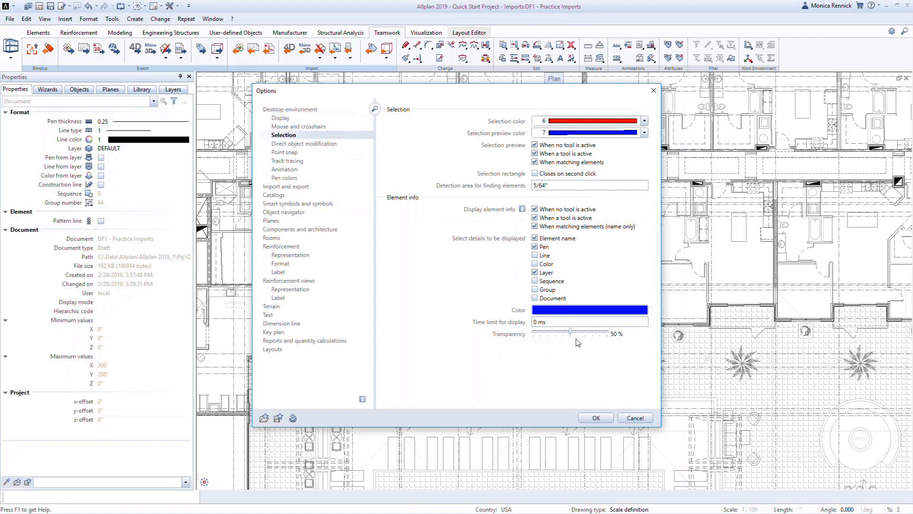
left_click(596, 418)
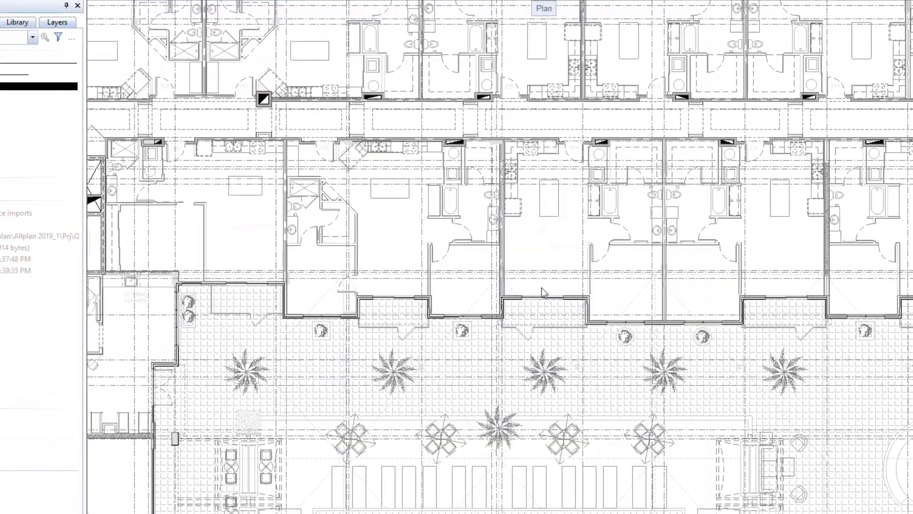
mouse_move(502, 247)
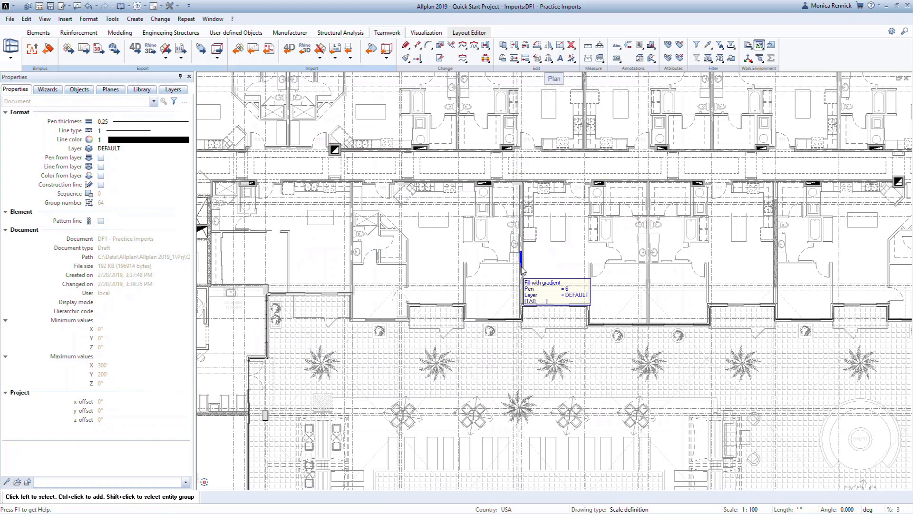
scroll(521, 270, "down", 5)
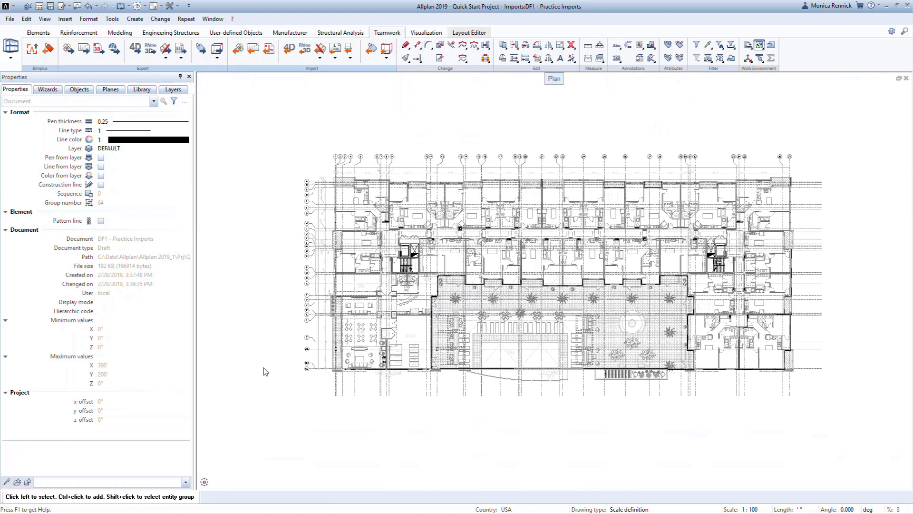
- Open the Quick Start Project folder in File Explorer, browse to QuickStart Documents, and return to the drawing without switching projects
left_click(28, 8)
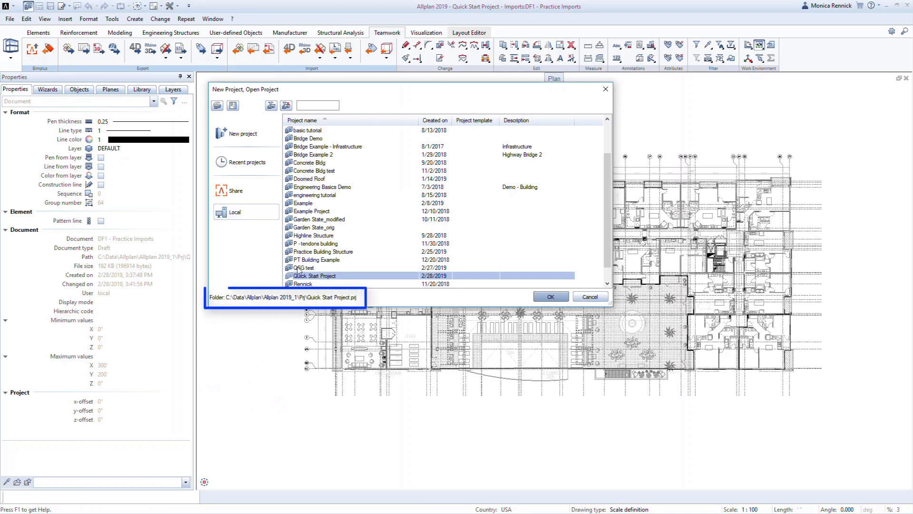
right_click(359, 298)
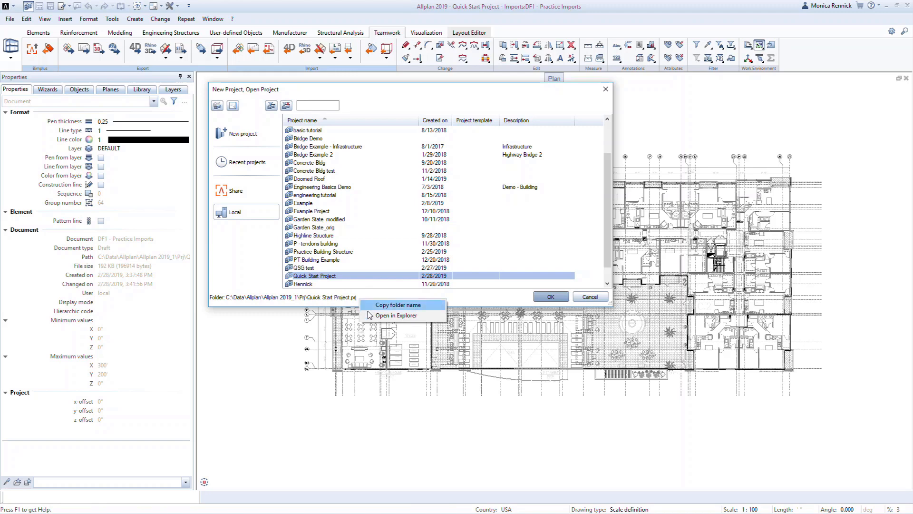
left_click(373, 316)
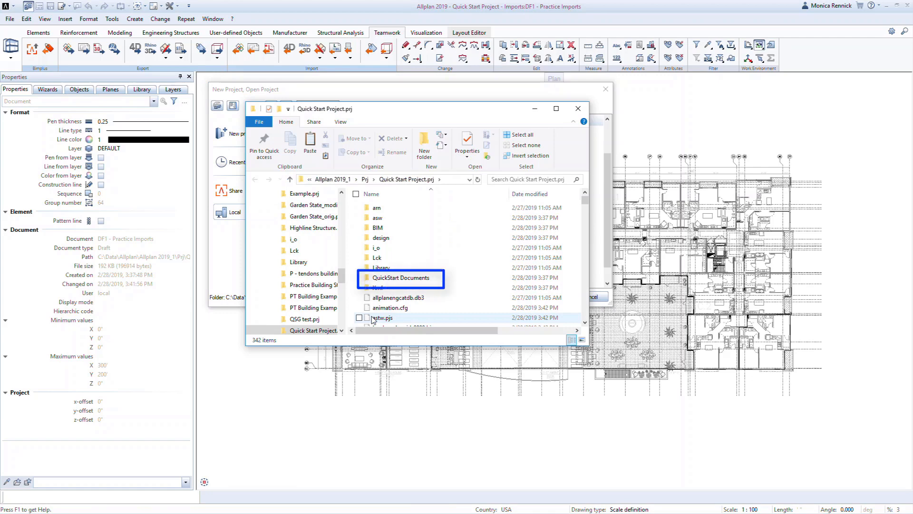
double_click(412, 279)
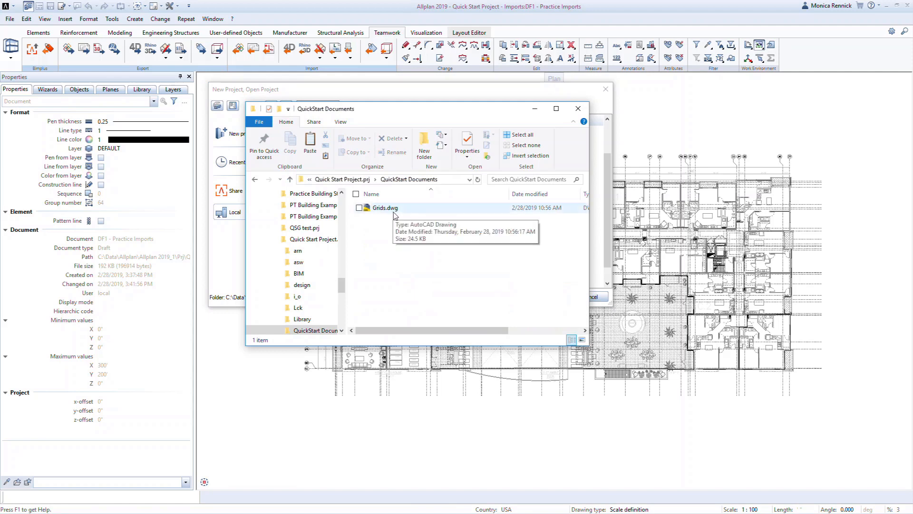
left_click(468, 98)
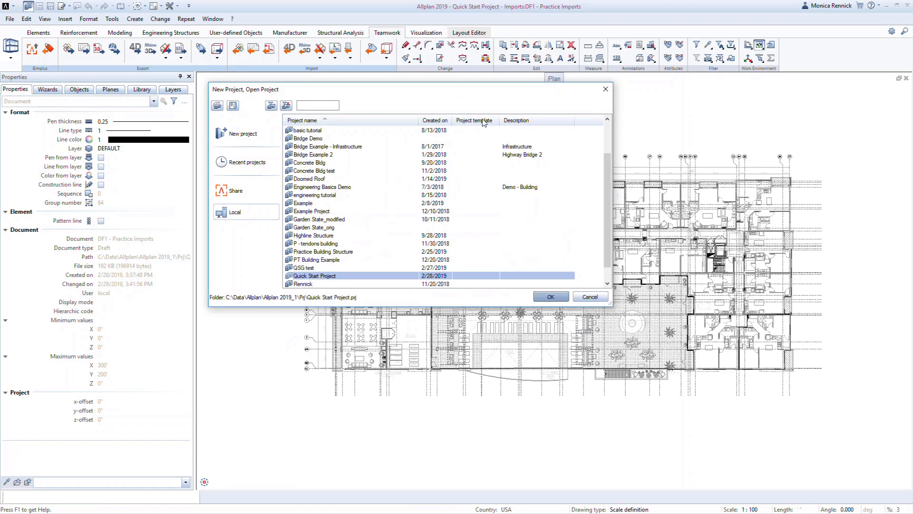
left_click(595, 297)
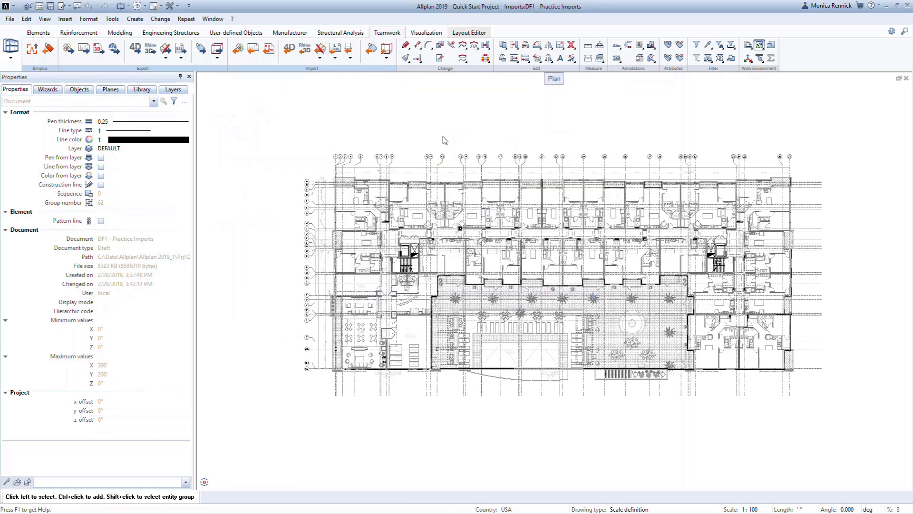
- Open drawing file 2 Imported Gridlines and import Grids.dwg into it from the QuickStart Documents folder
key("F2")
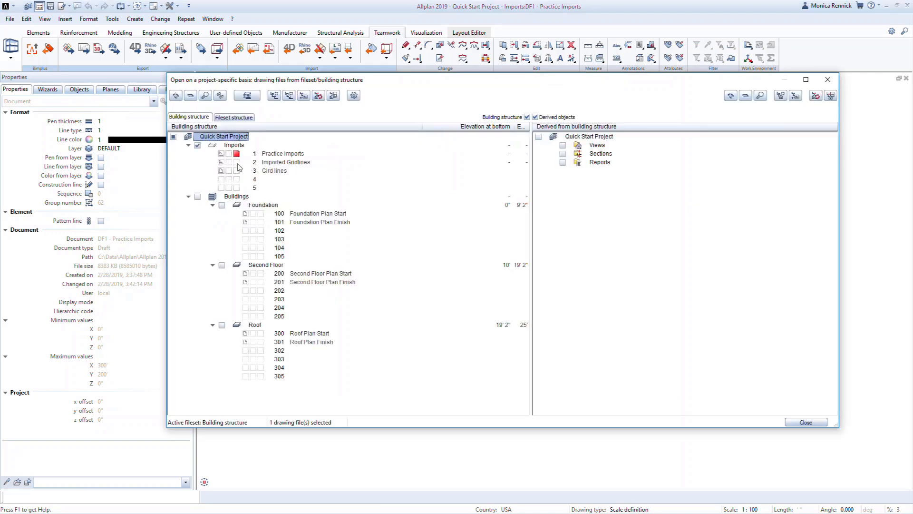
left_click(297, 162)
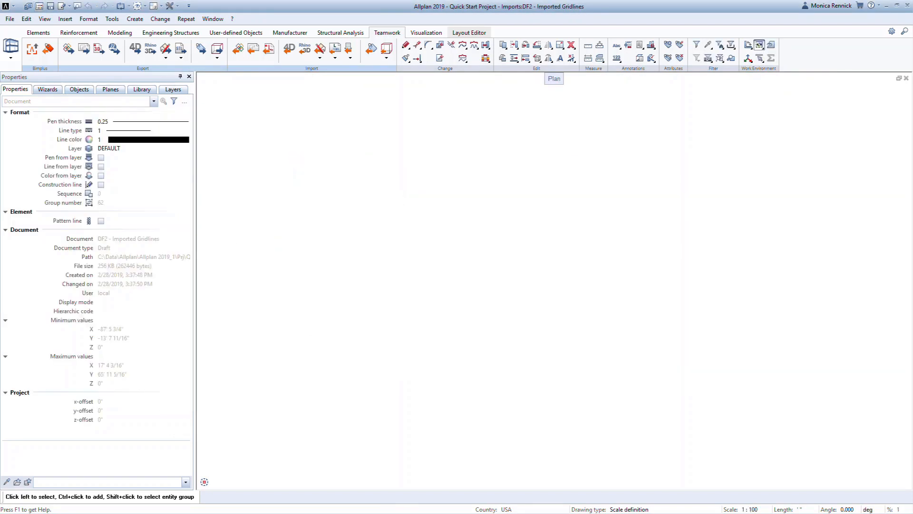
key("alt+Tab")
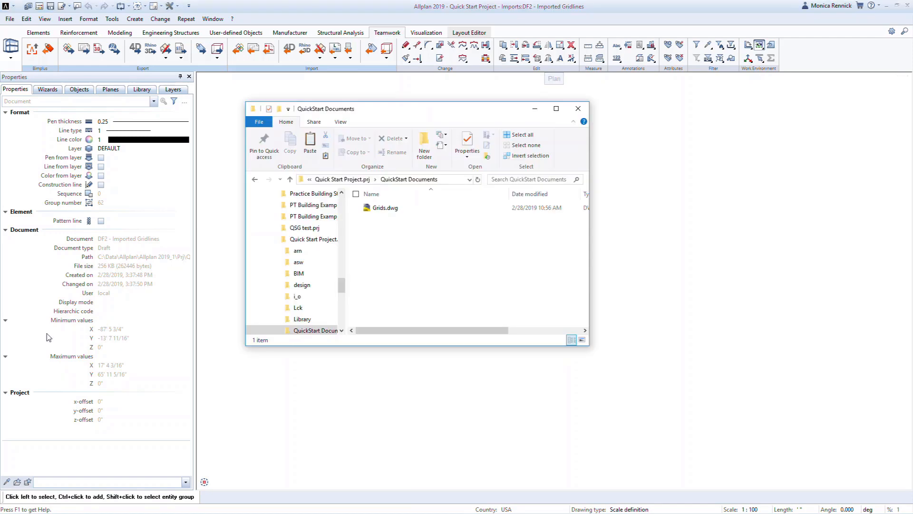
left_click(381, 209)
left_click_drag(381, 210, 642, 212)
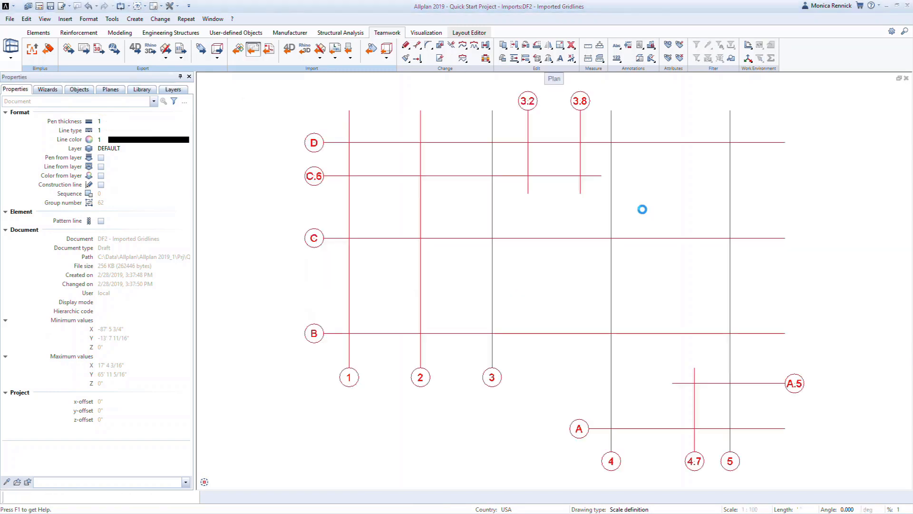
scroll(576, 260, "down", 1)
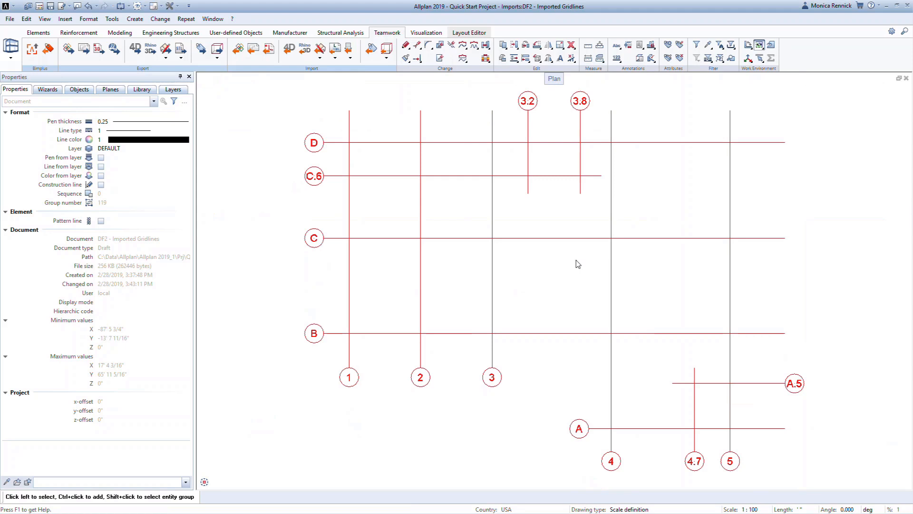
- Select the imported gridlines and set their line type to 5
left_click_drag(741, 134, 346, 352)
left_click_drag(708, 369, 686, 383, "ctrl")
left_click(663, 429, "ctrl")
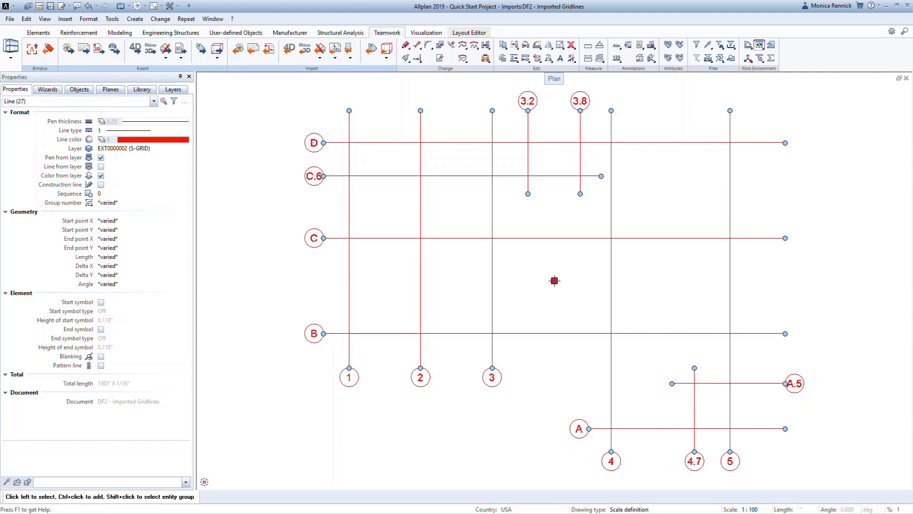
left_click(176, 131)
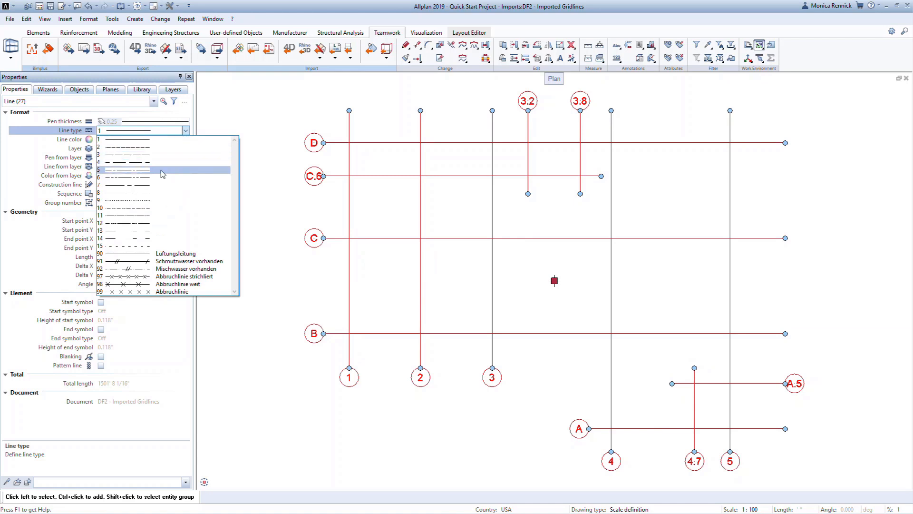
left_click(163, 169)
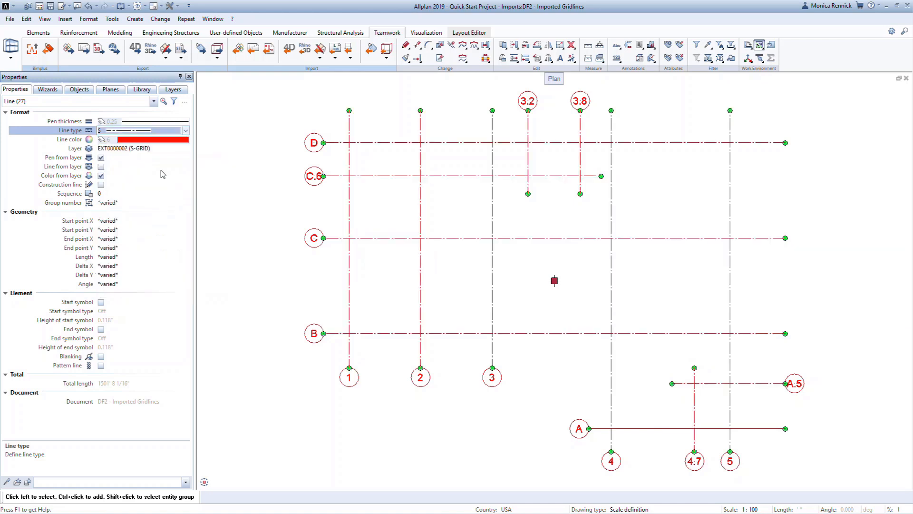
left_click(246, 183)
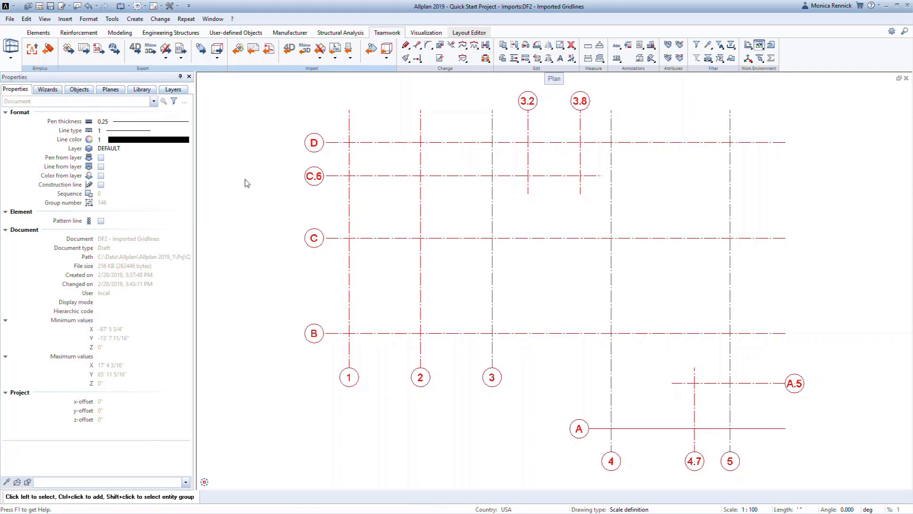
- Make 100 Foundation Plan Start the current drawing file and keep 2 Imported Gridlines open as a background reference
double_click(245, 179)
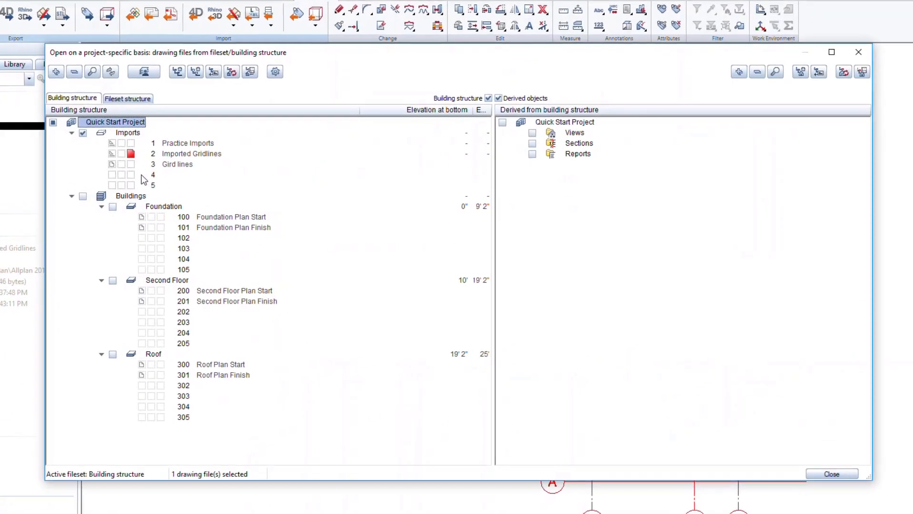
left_click(110, 154)
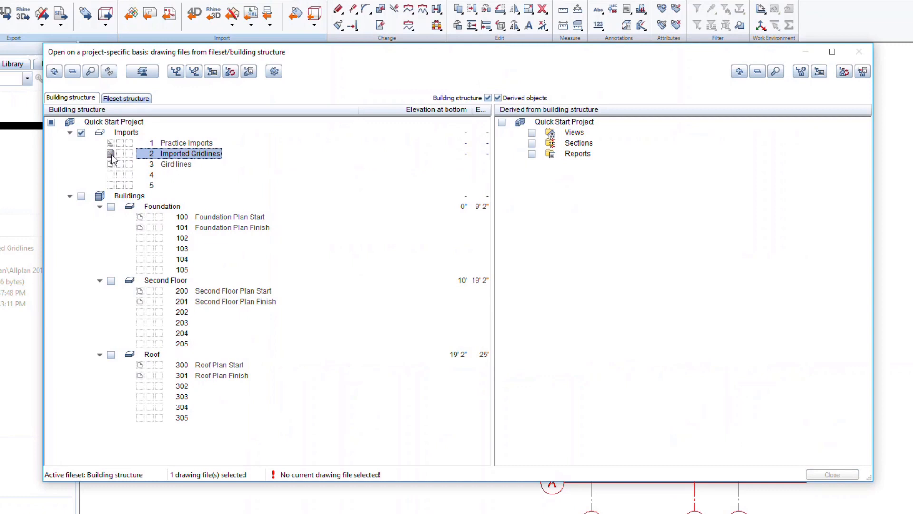
left_click(159, 217)
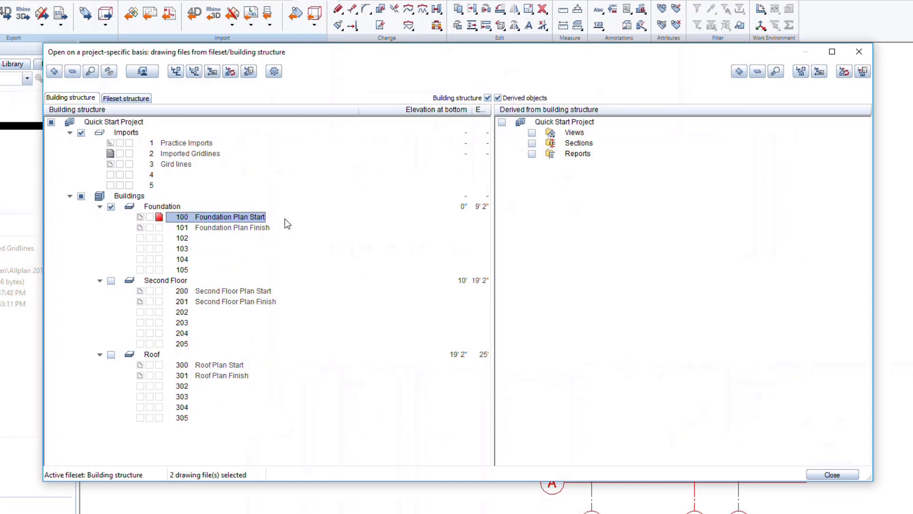